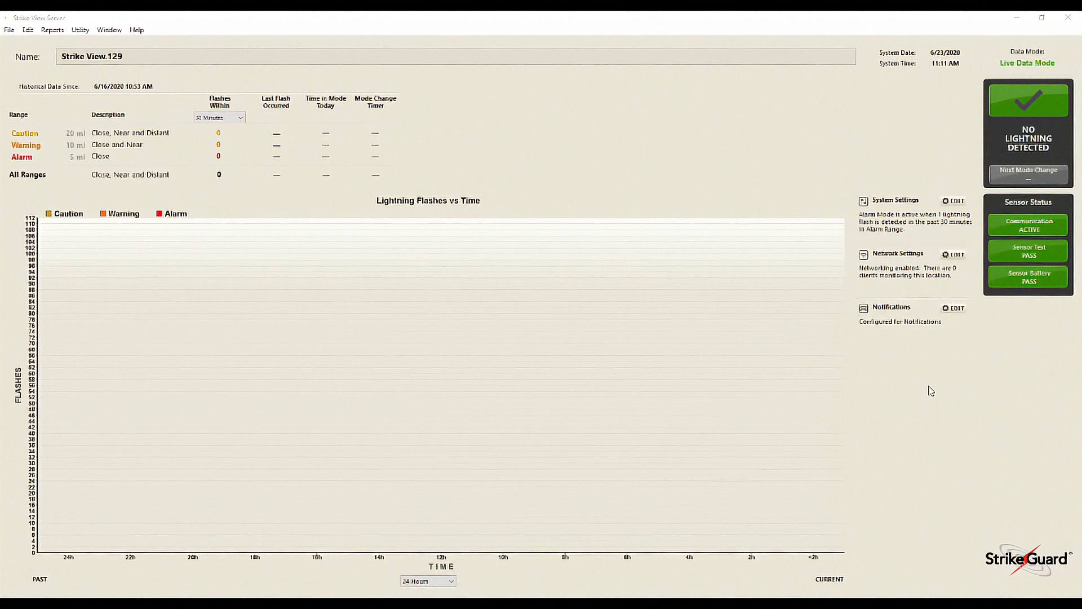
Open the system settings for editing by entering the administrative password
{"action": "left_click", "coordinate": [955, 201]}
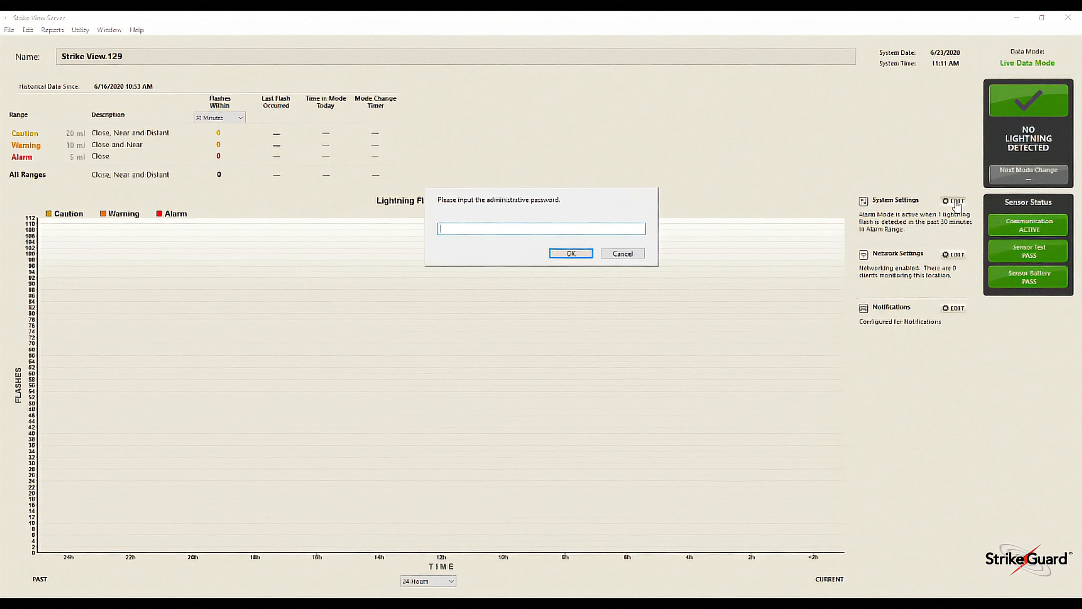
{"action": "type", "text": "******"}
{"action": "key", "text": "Return"}
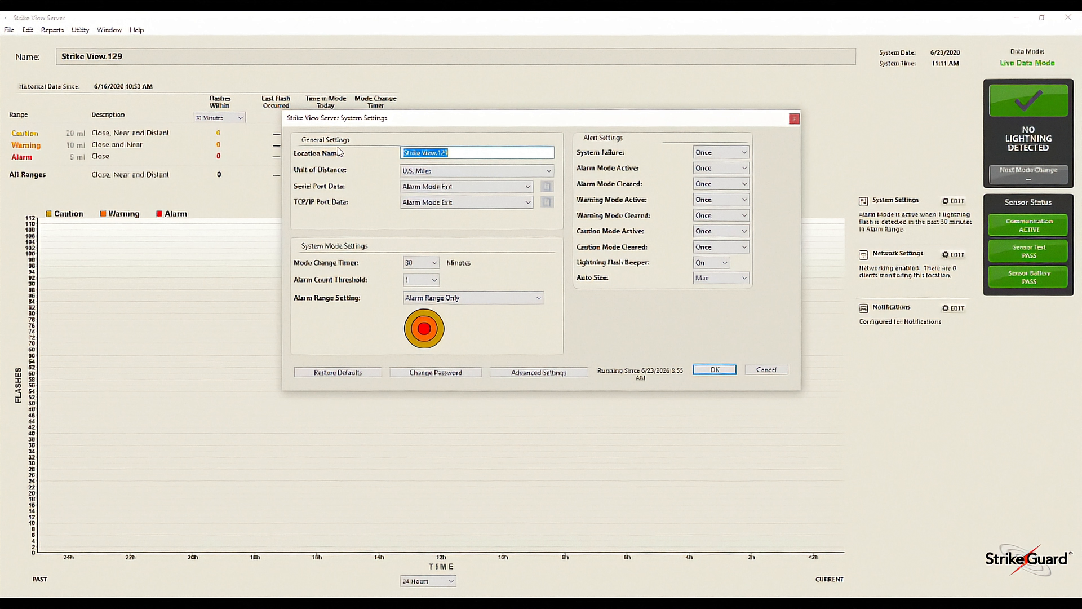
Change the location name to "Strike View New City USA"
{"action": "left_click", "coordinate": [461, 151]}
{"action": "left_click_drag", "start_coordinate": [437, 152], "coordinate": [451, 152]}
{"action": "type", "text": "New City UsA"}
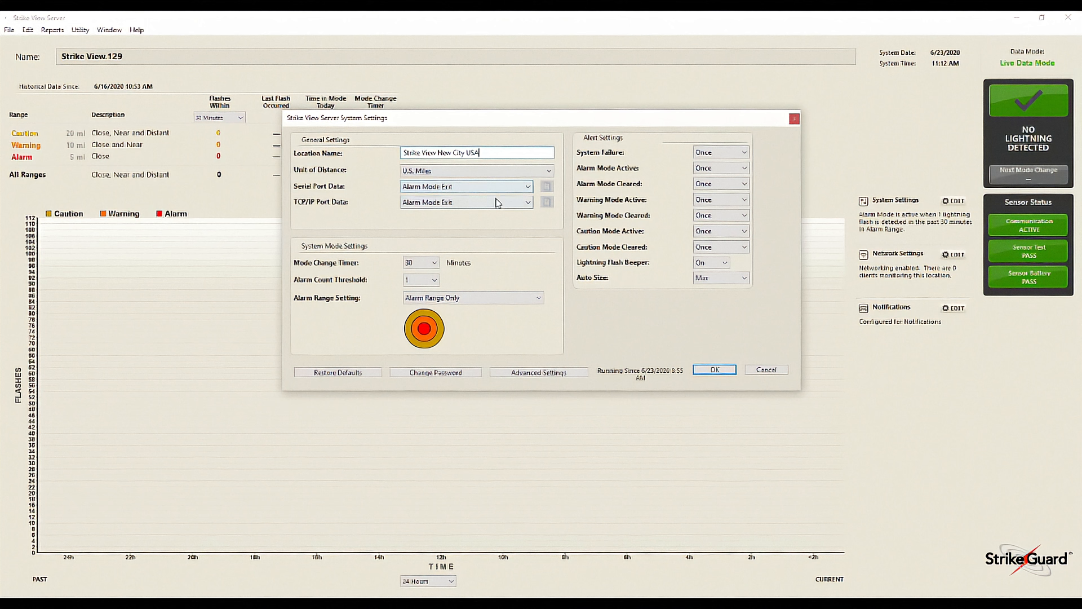
Review the Serial Port Data and TCP/IP Port Data options in the general settings
{"action": "left_click", "coordinate": [528, 187]}
{"action": "left_click", "coordinate": [529, 189]}
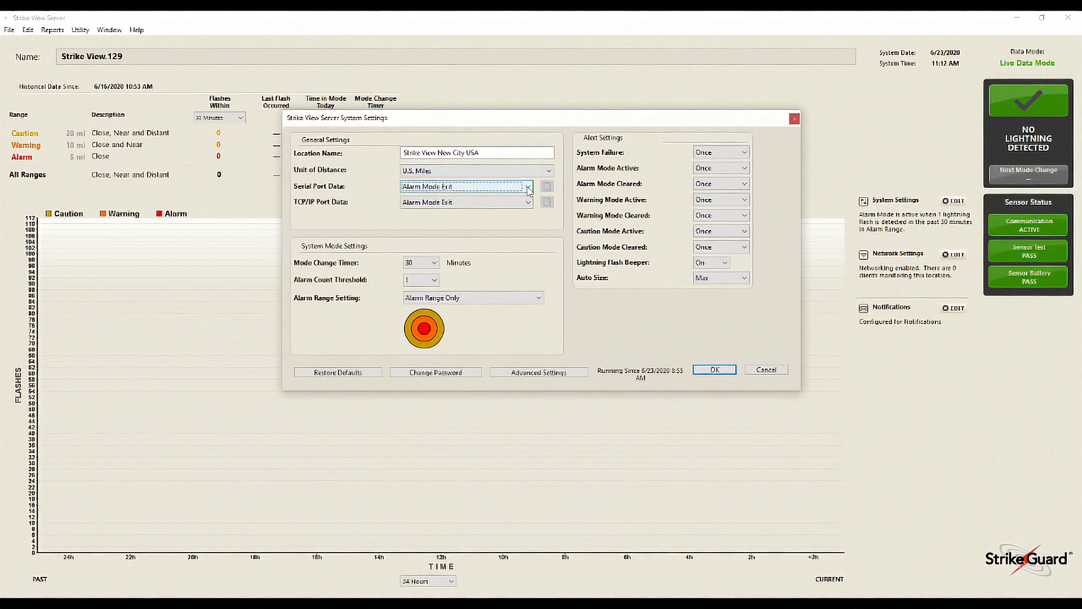
{"action": "left_click", "coordinate": [528, 203]}
{"action": "left_click", "coordinate": [529, 204]}
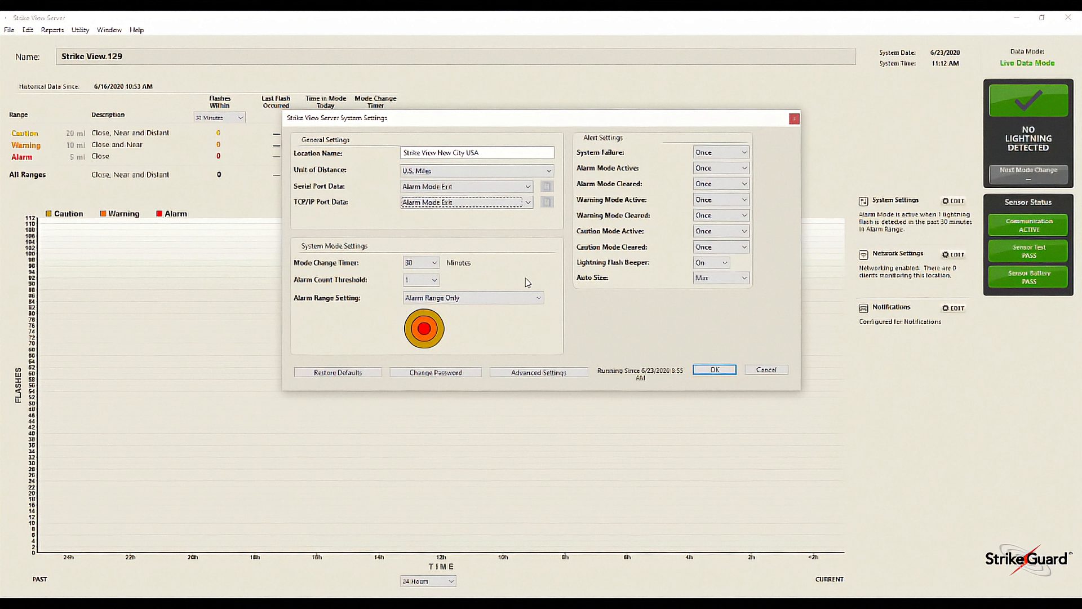
Check the alarm count threshold and set the mode change timer to 30 minutes
{"action": "left_click", "coordinate": [407, 281]}
{"action": "left_click", "coordinate": [409, 264]}
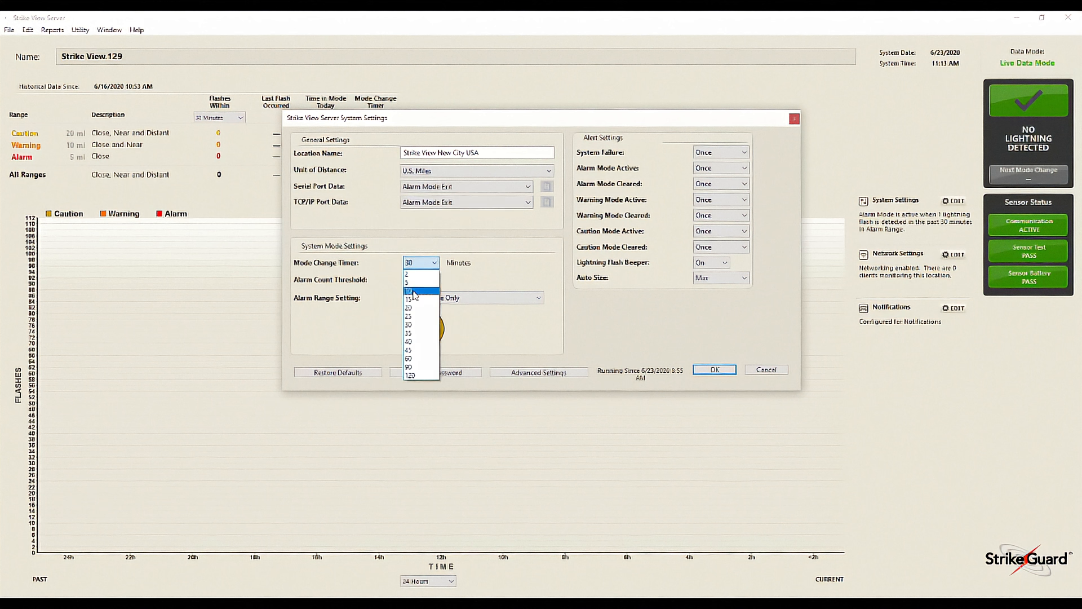
{"action": "left_click", "coordinate": [416, 327]}
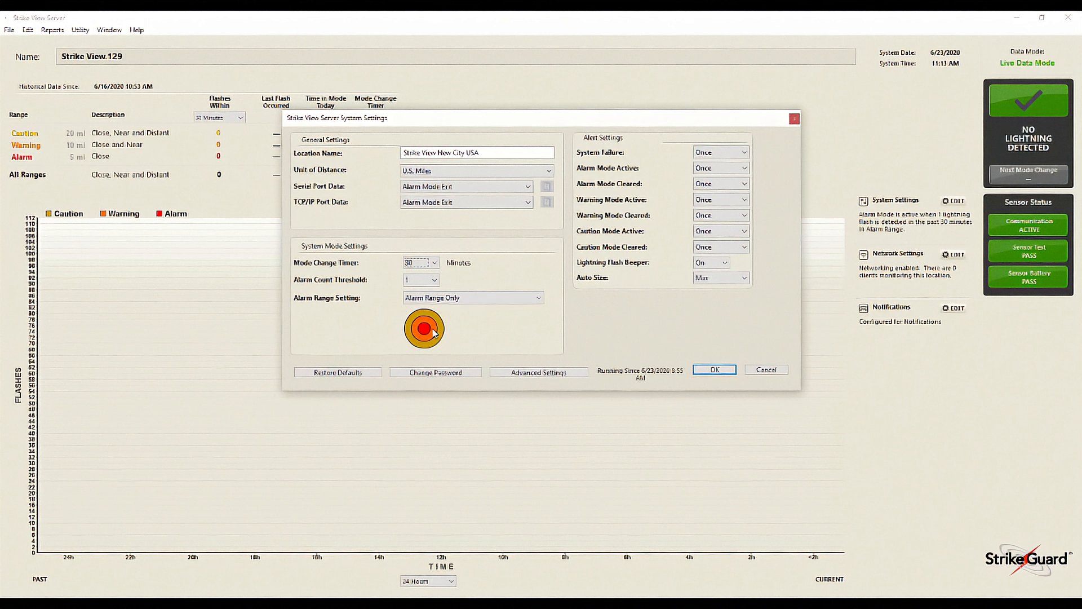
Try the "Alarm and Warning Ranges" and "Alarm, Warning and Caution Ranges" settings, and return the alarm range to "Alarm Range Only"
{"action": "left_click", "coordinate": [451, 301]}
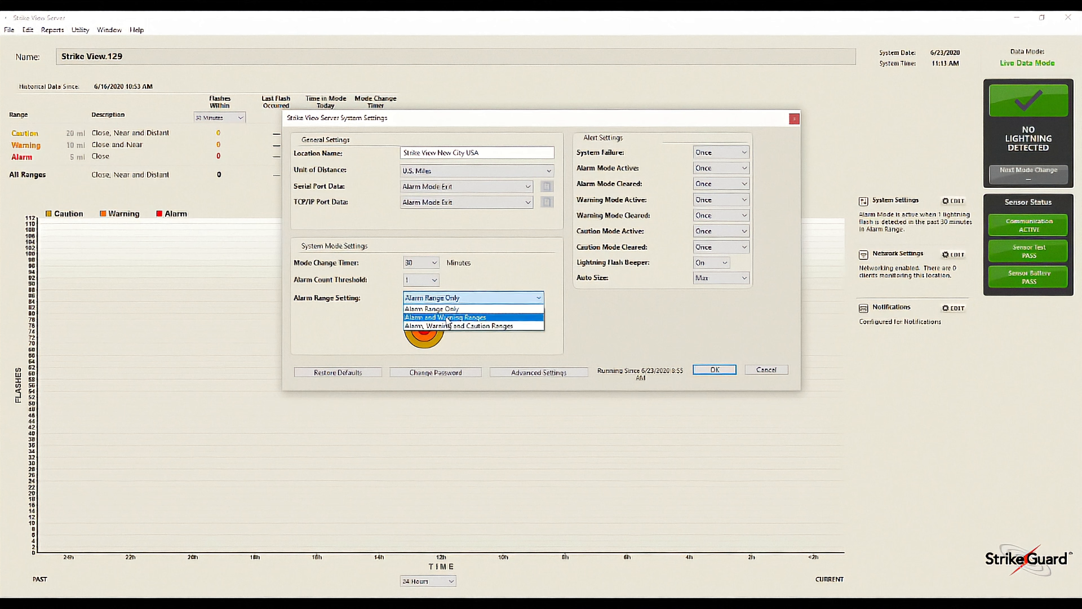
{"action": "left_click", "coordinate": [447, 318]}
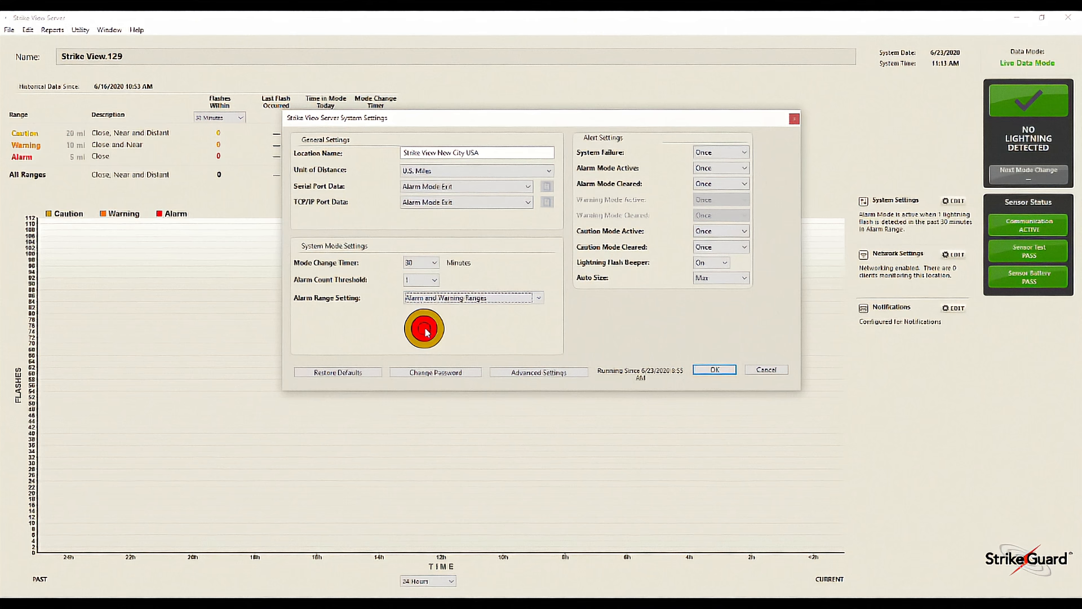
{"action": "left_click", "coordinate": [456, 301]}
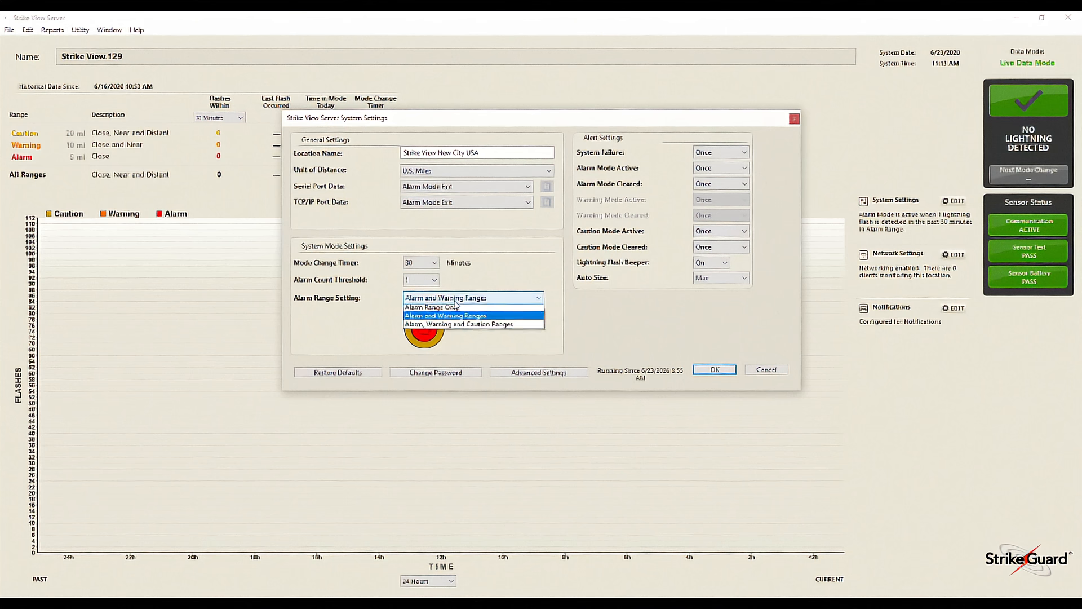
{"action": "left_click", "coordinate": [449, 325]}
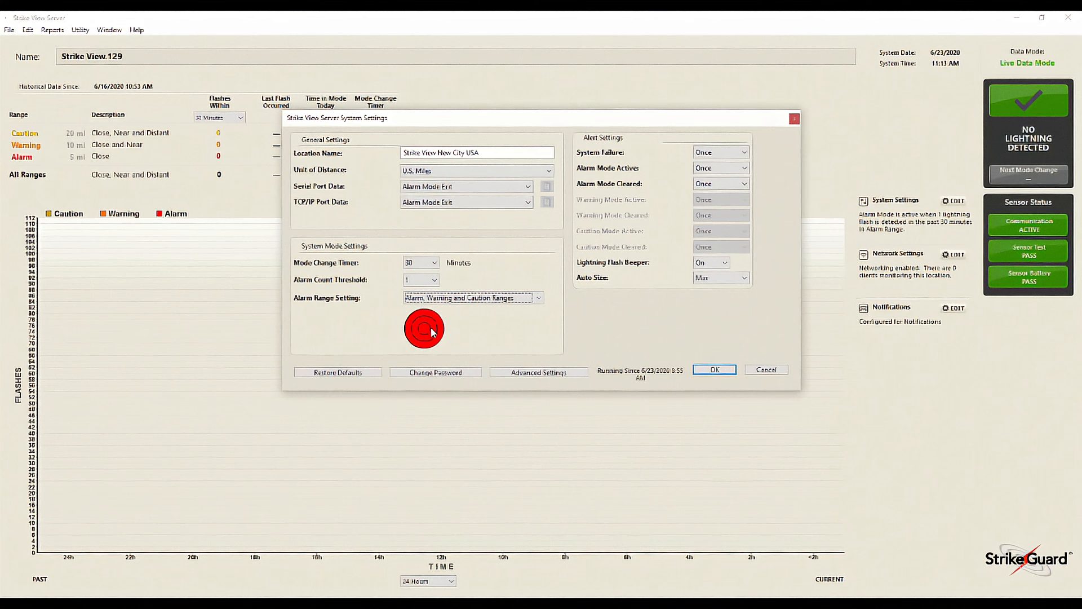
{"action": "left_click", "coordinate": [453, 299]}
{"action": "left_click", "coordinate": [448, 310]}
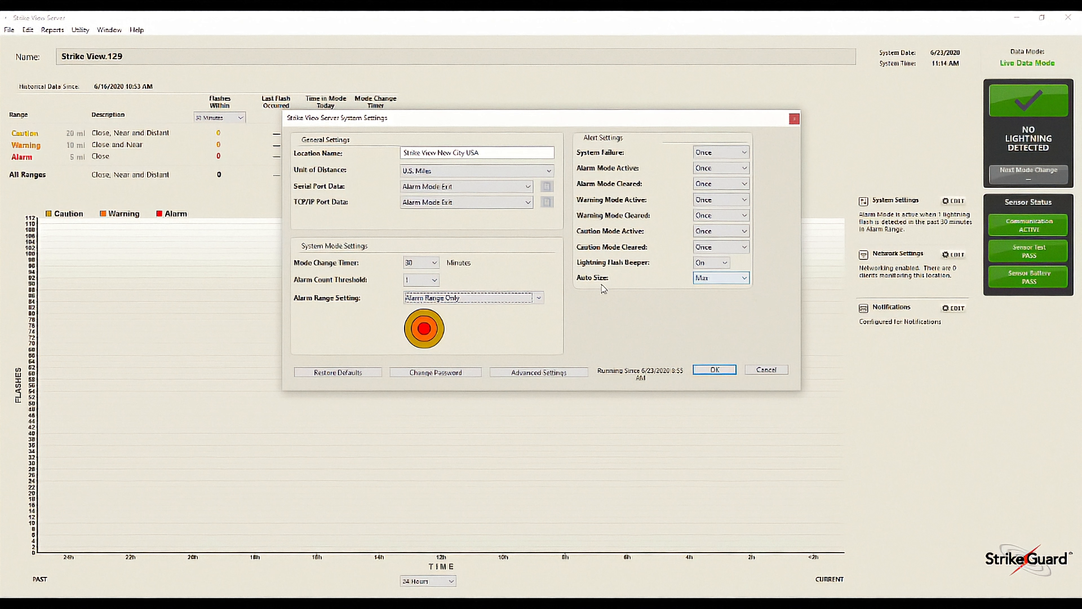
Set Auto Size to Max, check the lightning flash beeper options, and save the system settings
{"action": "left_click", "coordinate": [722, 281]}
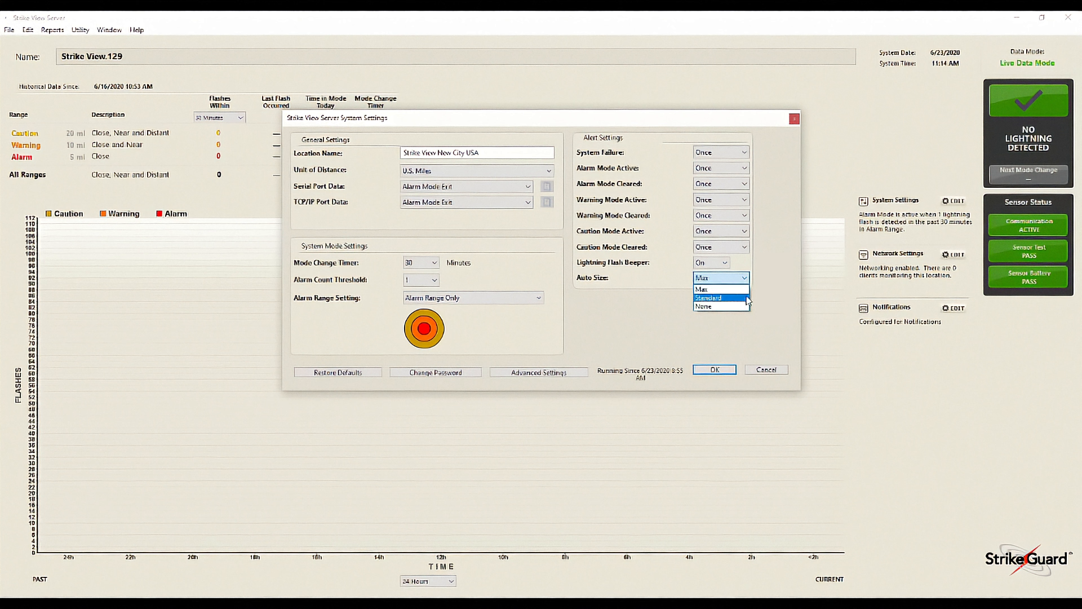
{"action": "left_click", "coordinate": [730, 291]}
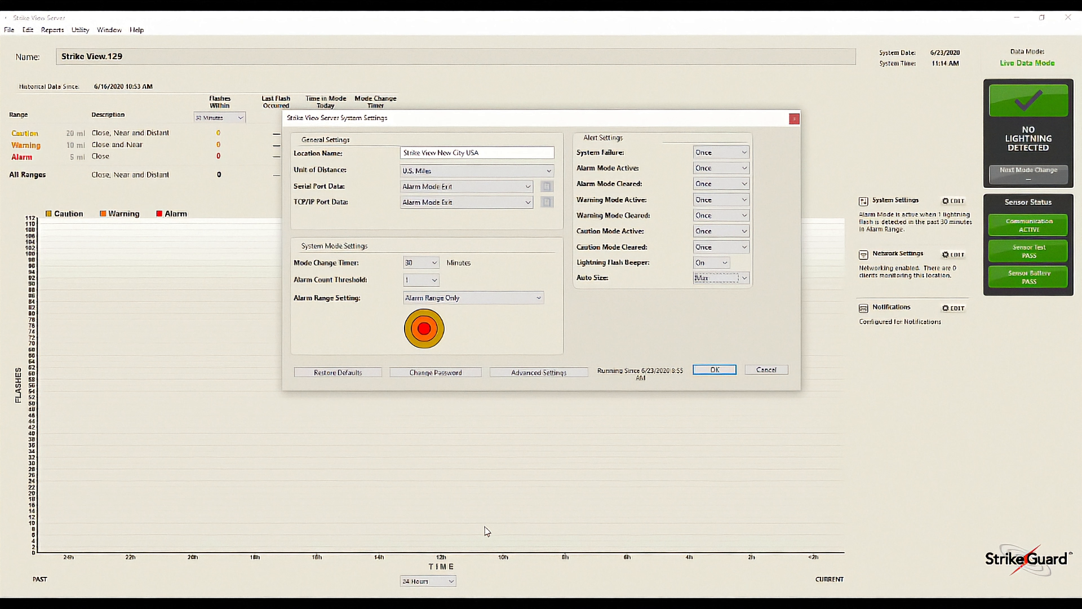
{"action": "left_click", "coordinate": [726, 263]}
{"action": "left_click", "coordinate": [727, 265]}
{"action": "left_click", "coordinate": [715, 369]}
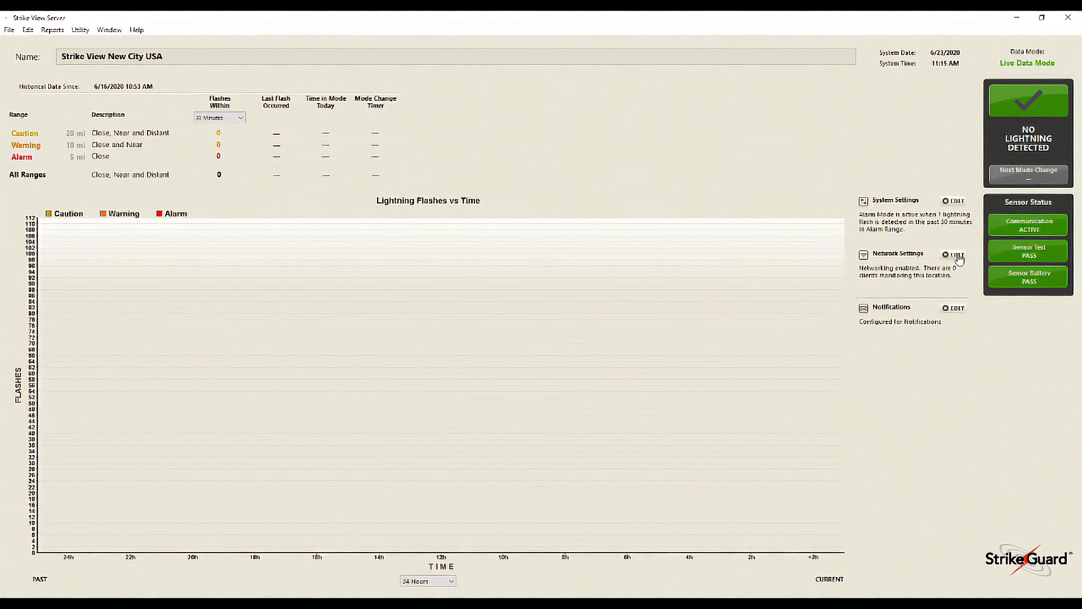
Open the network settings for editing by entering the administrative password
{"action": "left_click", "coordinate": [958, 257]}
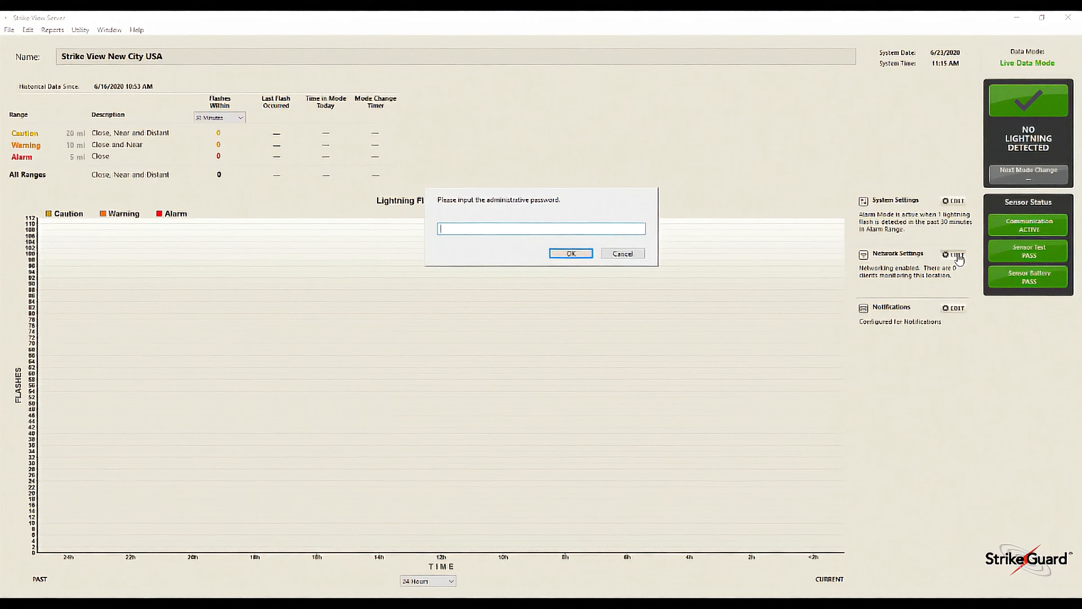
{"action": "type", "text": "********"}
{"action": "key", "text": "Return"}
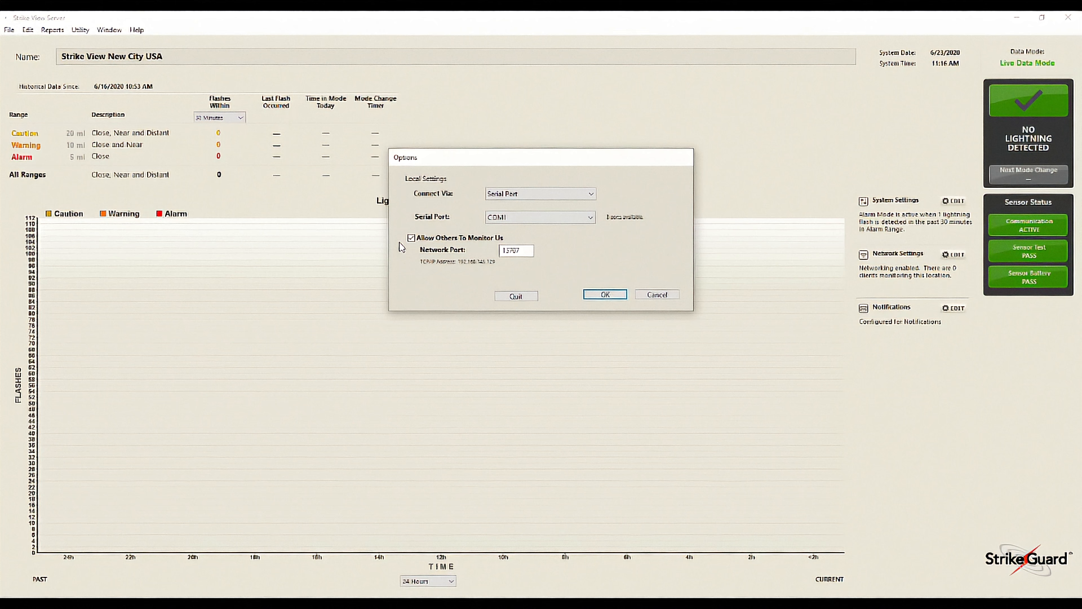
Review the serial port choices and the network port in the local settings, and close the options without saving
{"action": "left_click", "coordinate": [528, 219]}
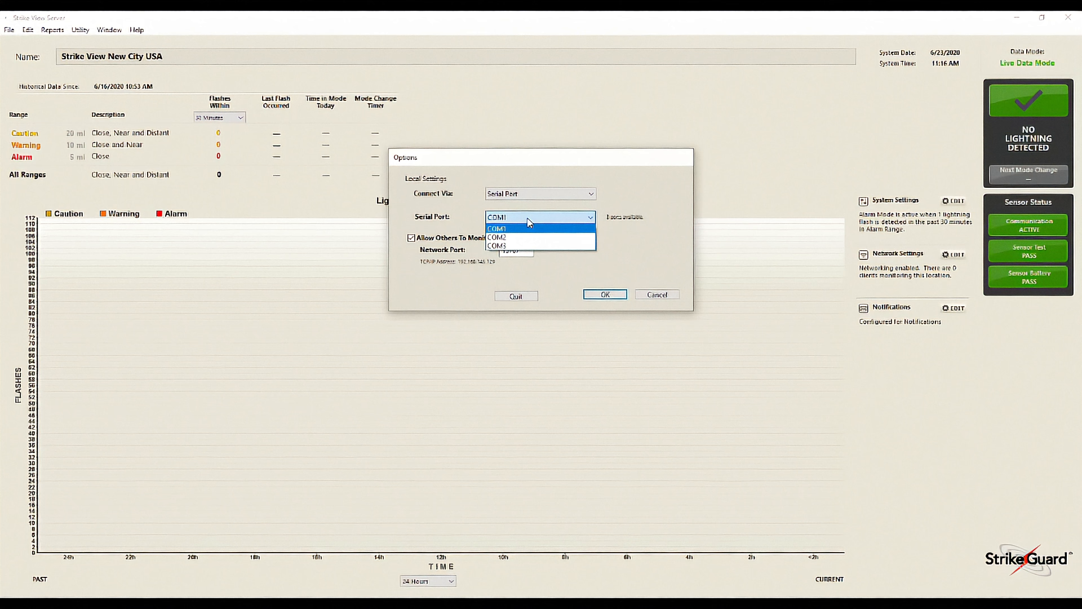
{"action": "left_click", "coordinate": [496, 231]}
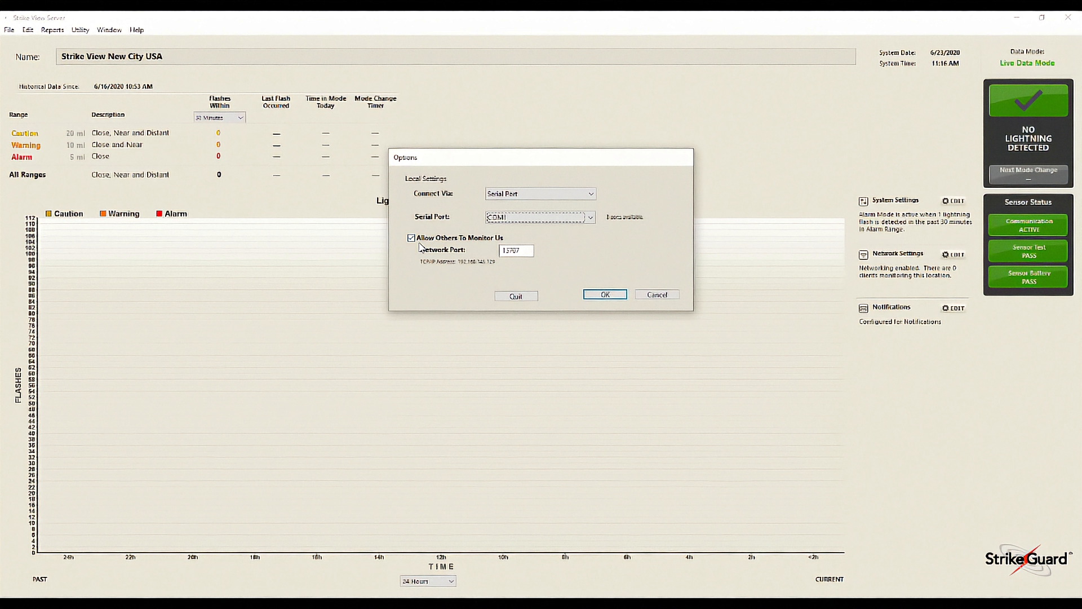
{"action": "double_click", "coordinate": [527, 251]}
{"action": "left_click", "coordinate": [527, 251]}
{"action": "left_click", "coordinate": [665, 297]}
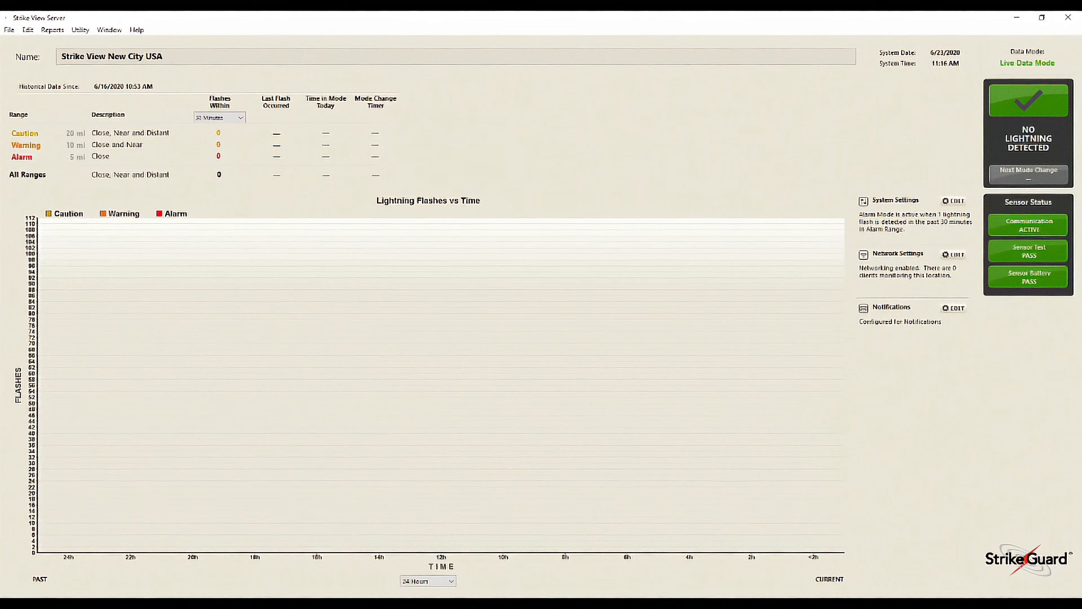